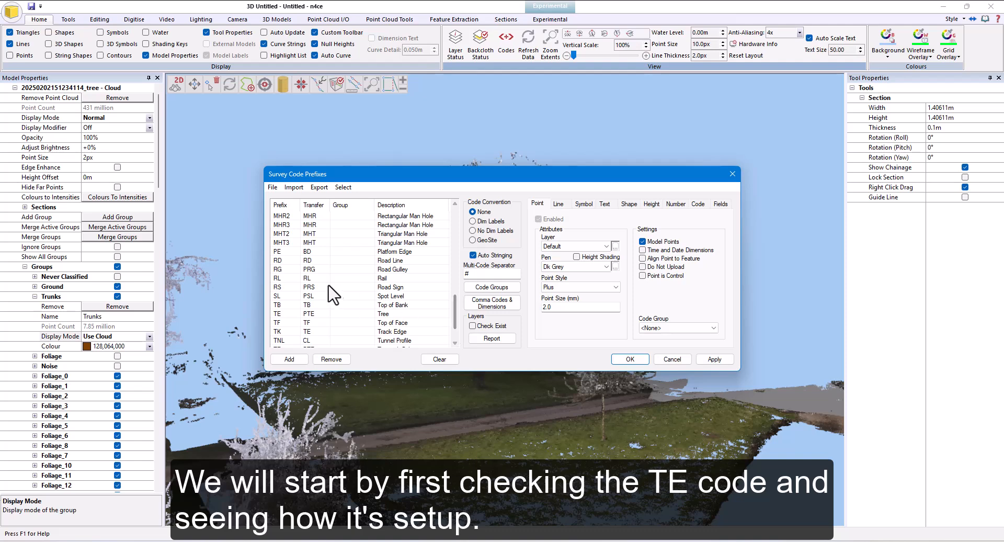
Review the TE (Tree) code's symbol, shape and attribute field settings, and add a new field named SP.
click(289, 314)
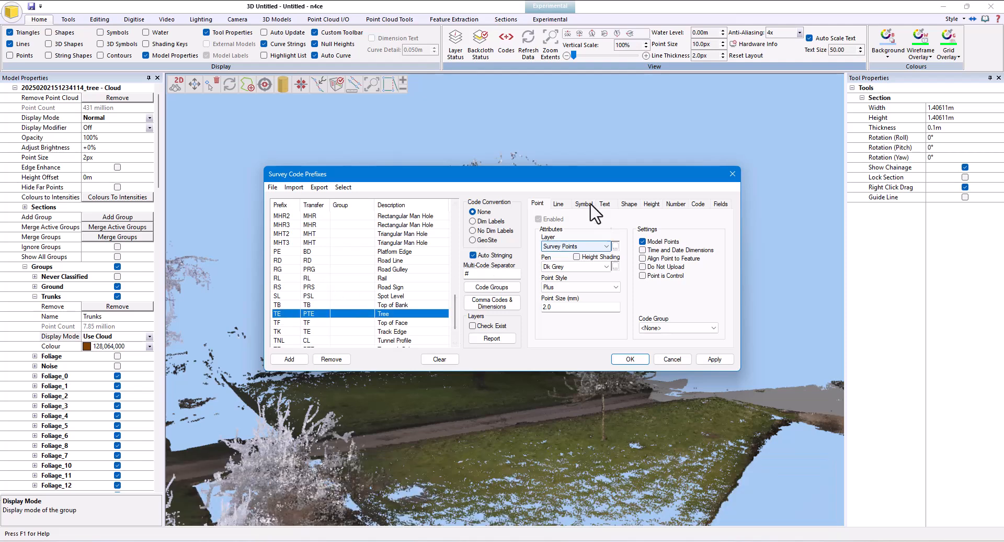
click(589, 203)
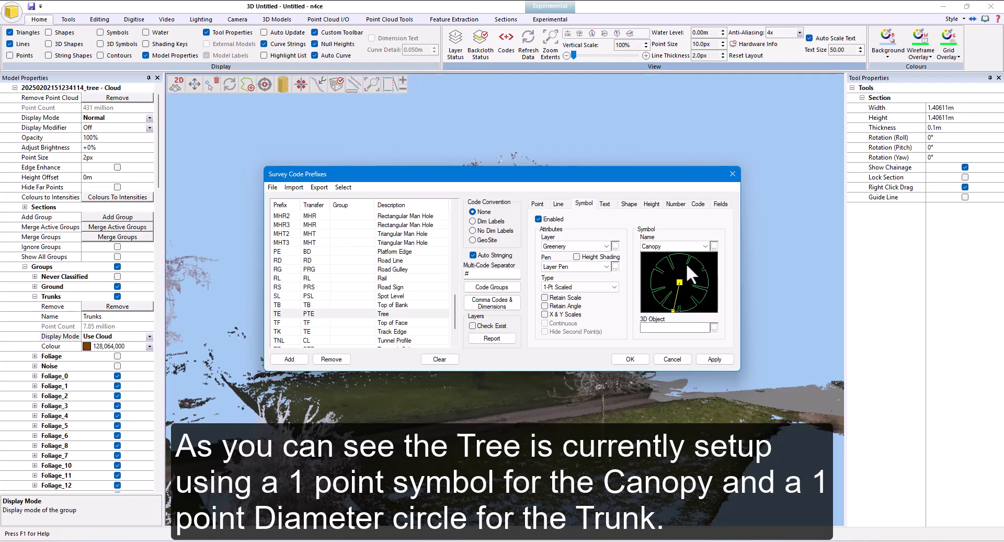
click(630, 204)
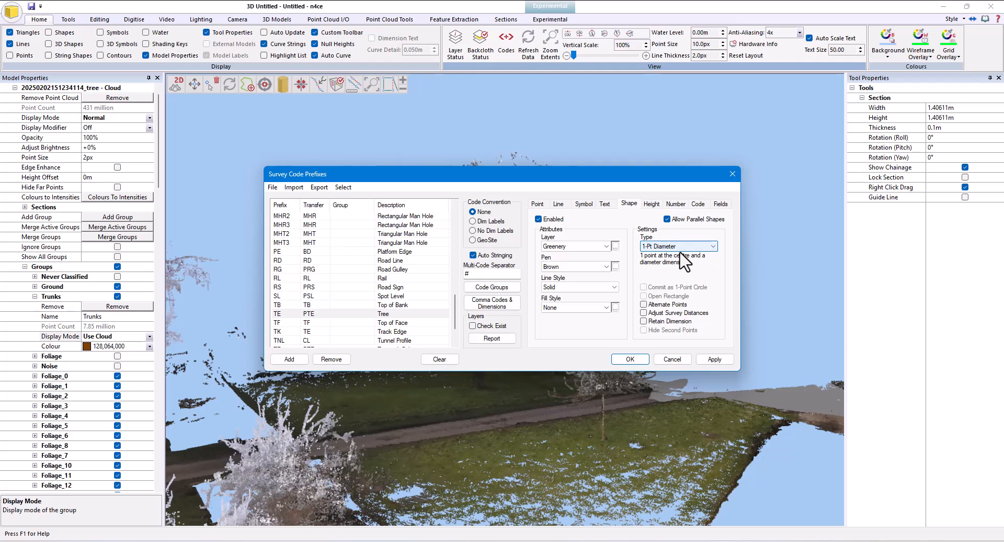
click(725, 205)
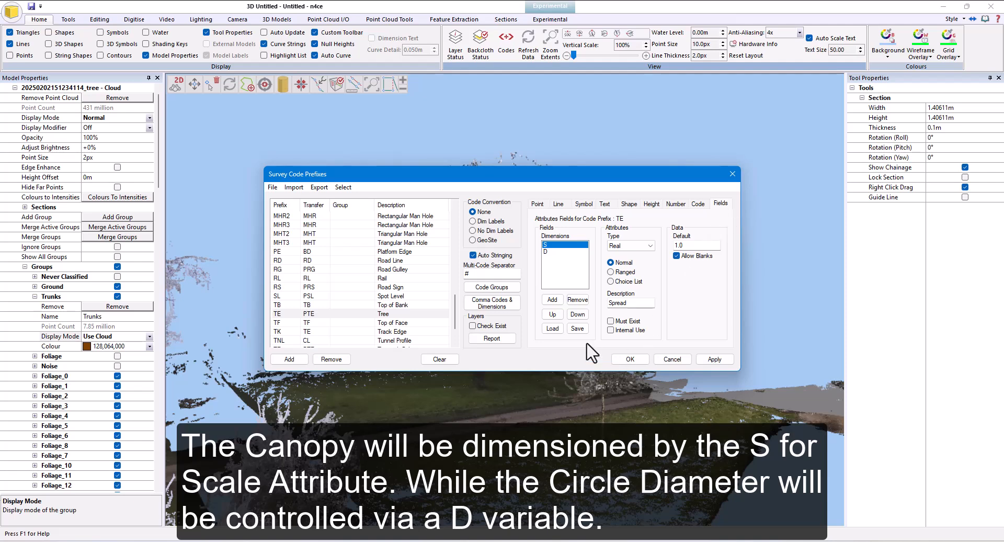
click(555, 300)
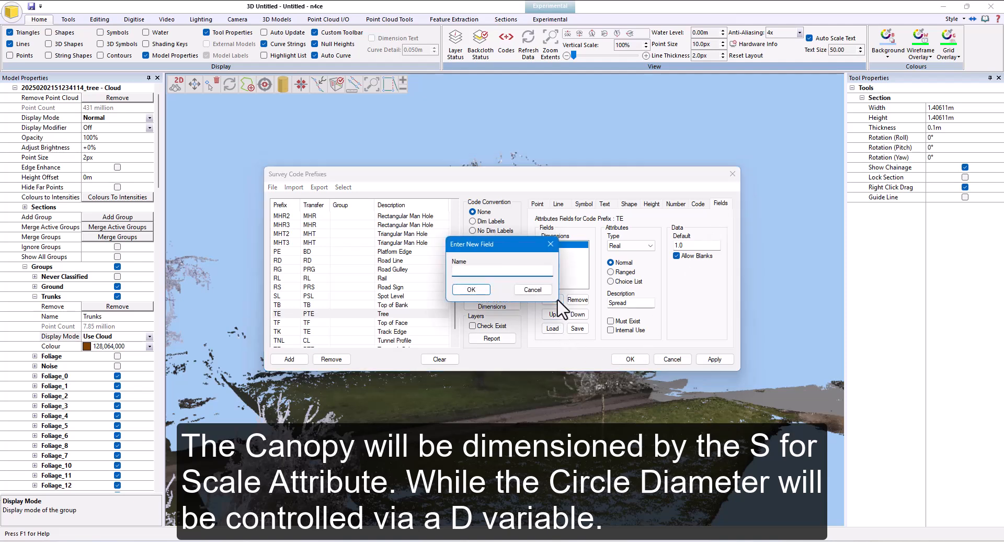
text(Sp)
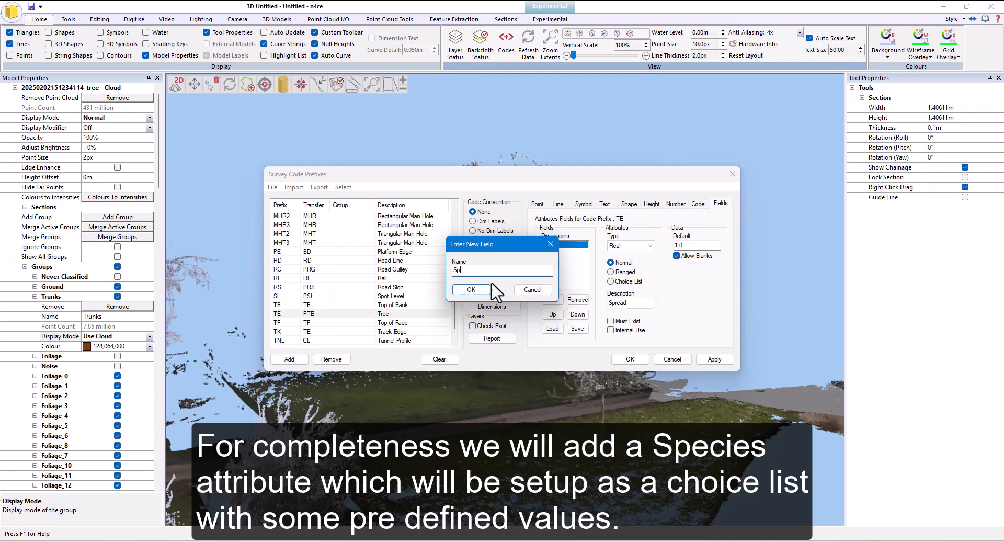
click(463, 291)
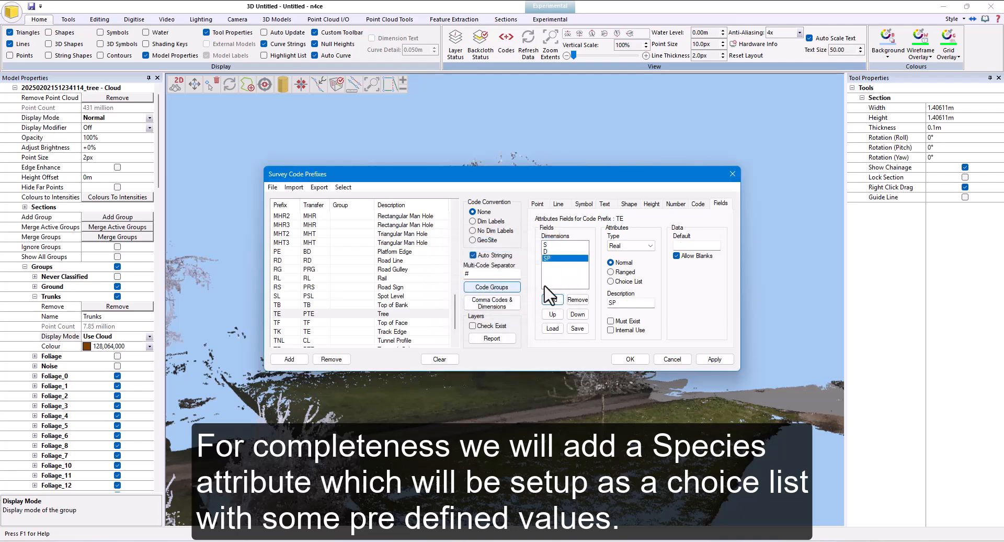
Configure the SP field as a Text choice list with the description Species.
click(641, 246)
click(623, 267)
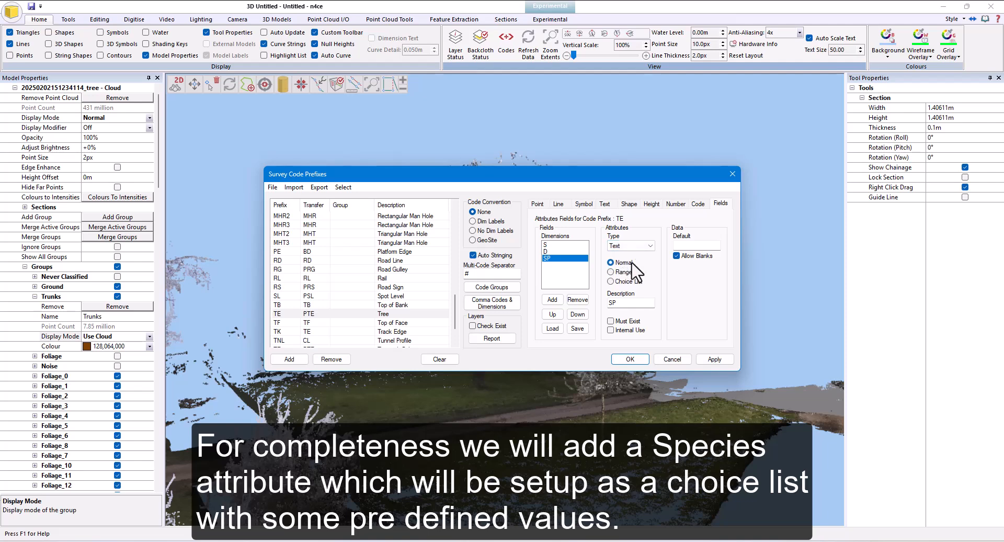
click(631, 281)
click(627, 304)
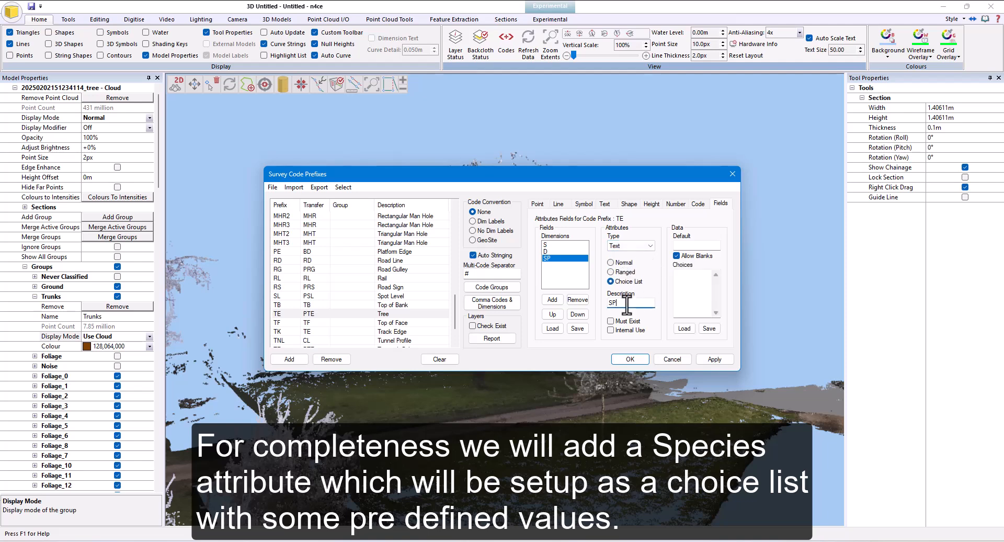
text(Species)
Enter Oak, Spruce, Lime, Birch and Sycamore on separate lines as the Species field's choices.
click(701, 284)
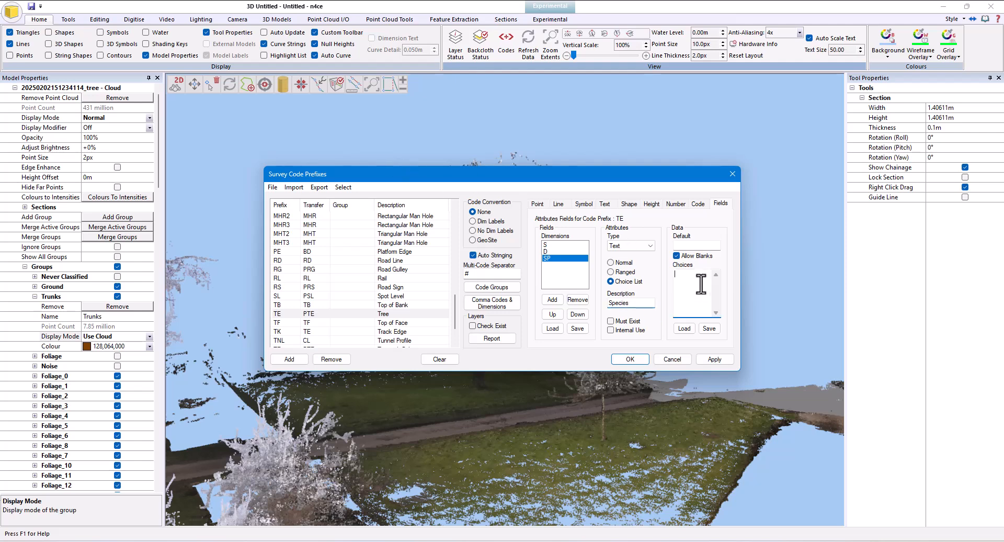
text(Oak)
text( Spruce)
key(Return)
text(Lime Birch Sycamo)
Add a field named HT to the TE code and give it the description Height.
click(553, 300)
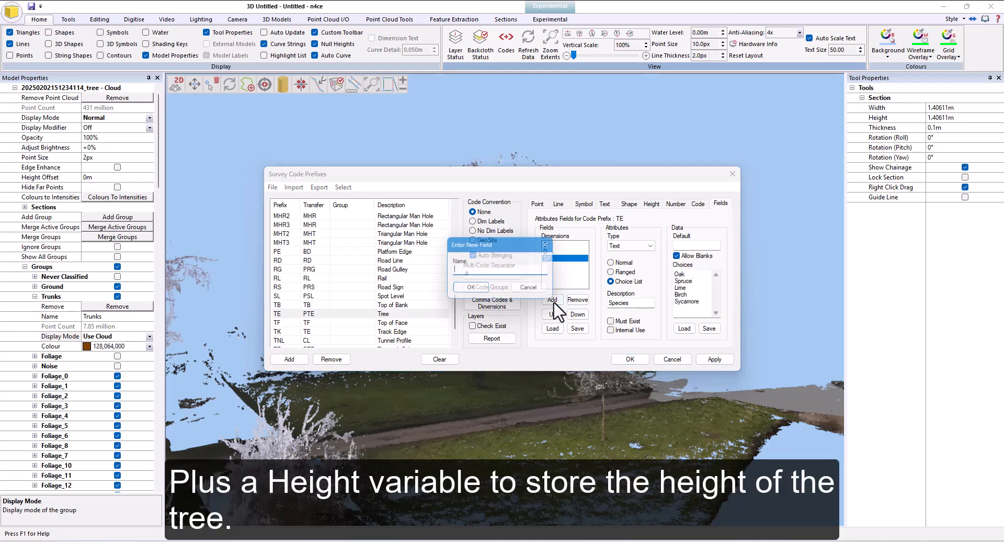
text(HT)
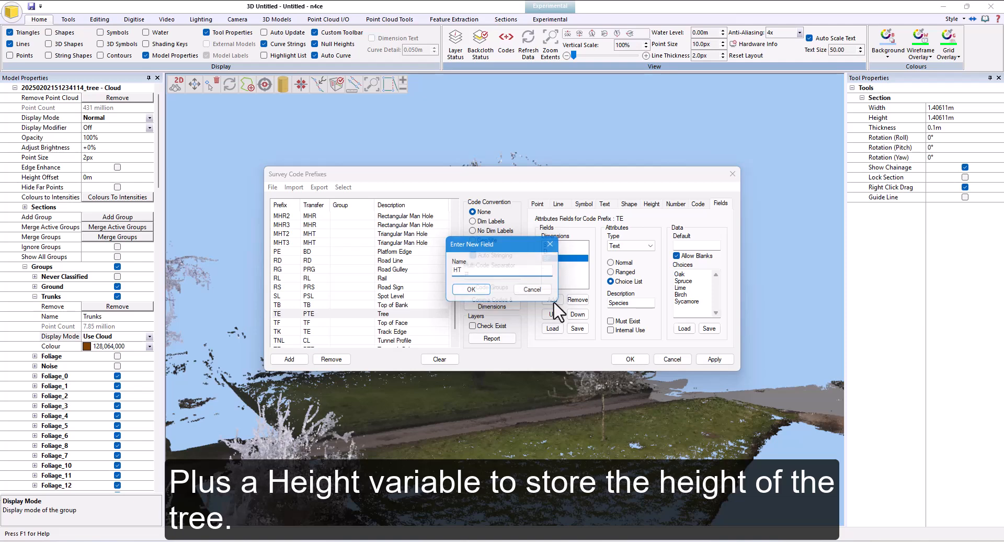
key(Return)
click(622, 303)
text(Heigh)
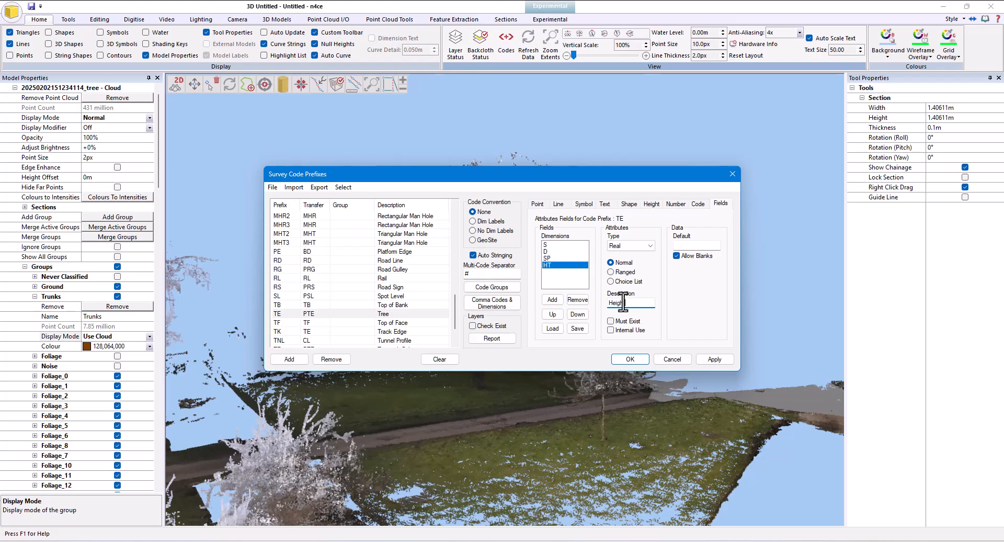
text(t)
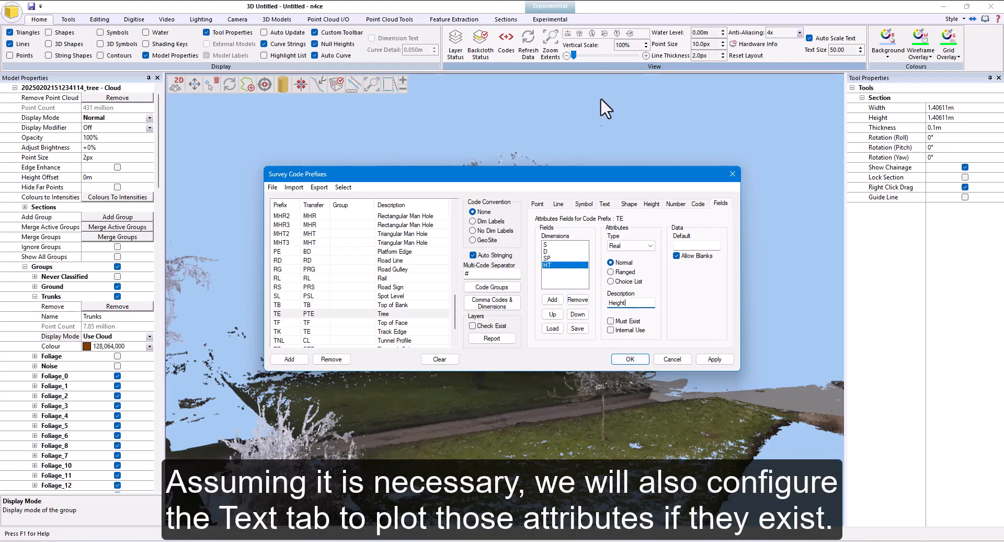
Make %SP% the first line of the TE code's plotted text.
click(607, 204)
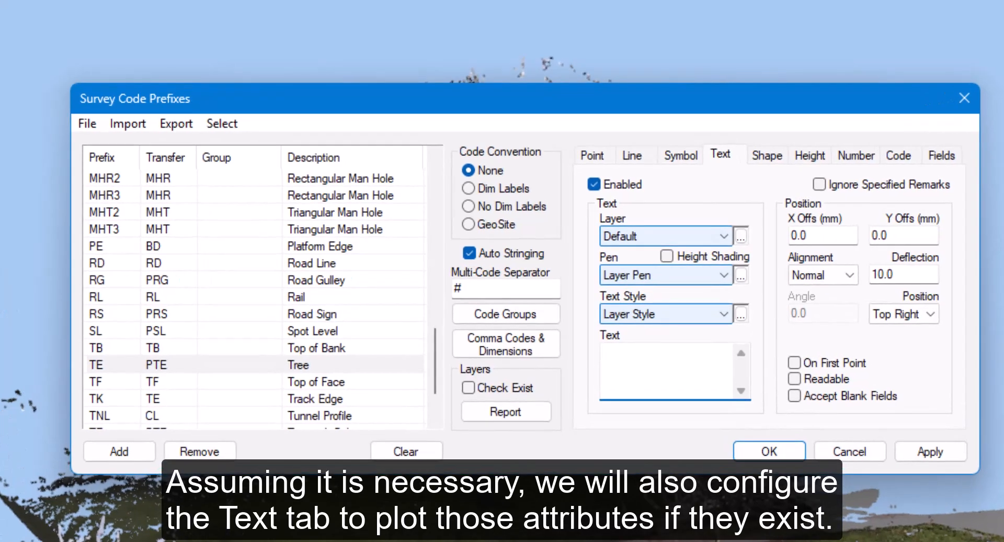
text(%%)
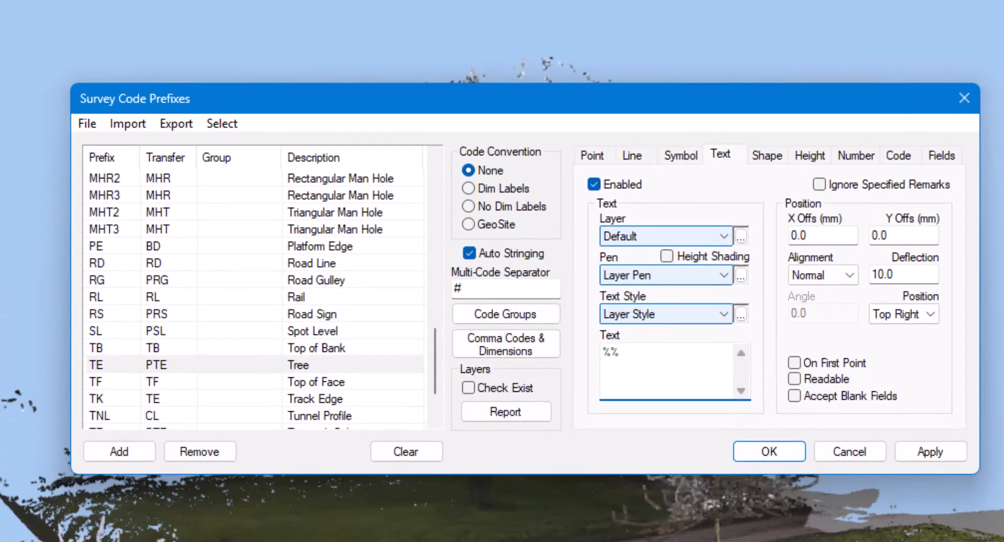
text(SP)
key(Return)
Add the line Spread:%.1S% to the TE code's text, giving the spread to one decimal place.
text(S)
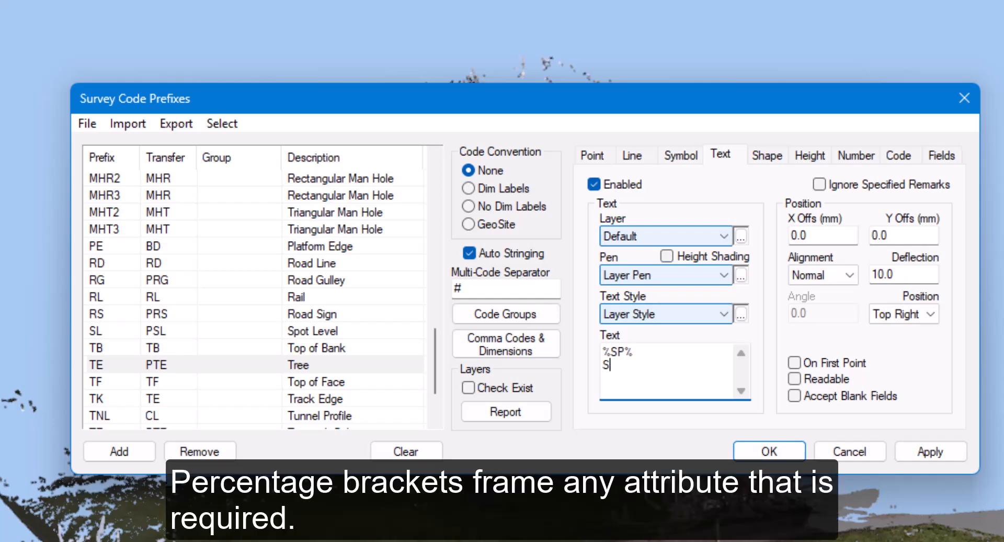
text(pread:)
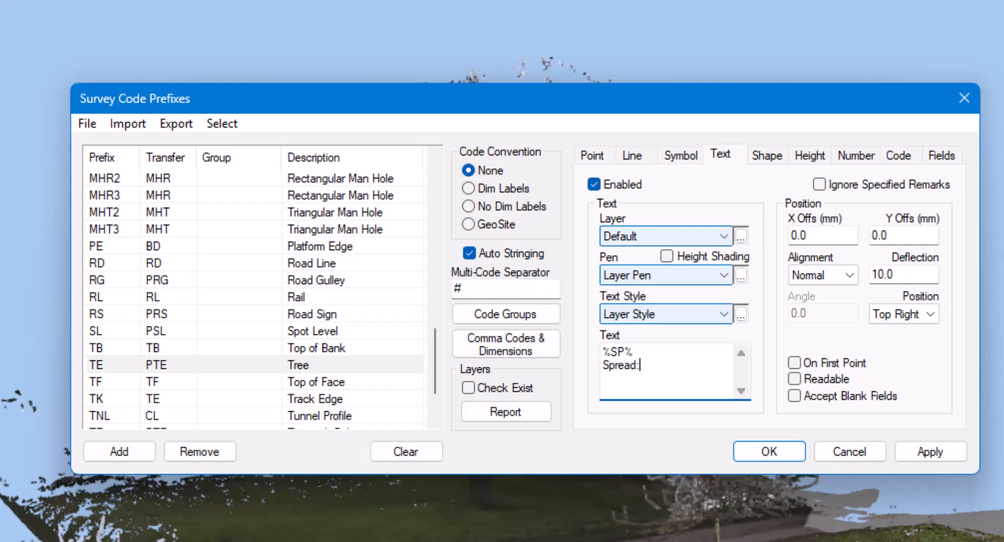
text(%%)
key(Left)
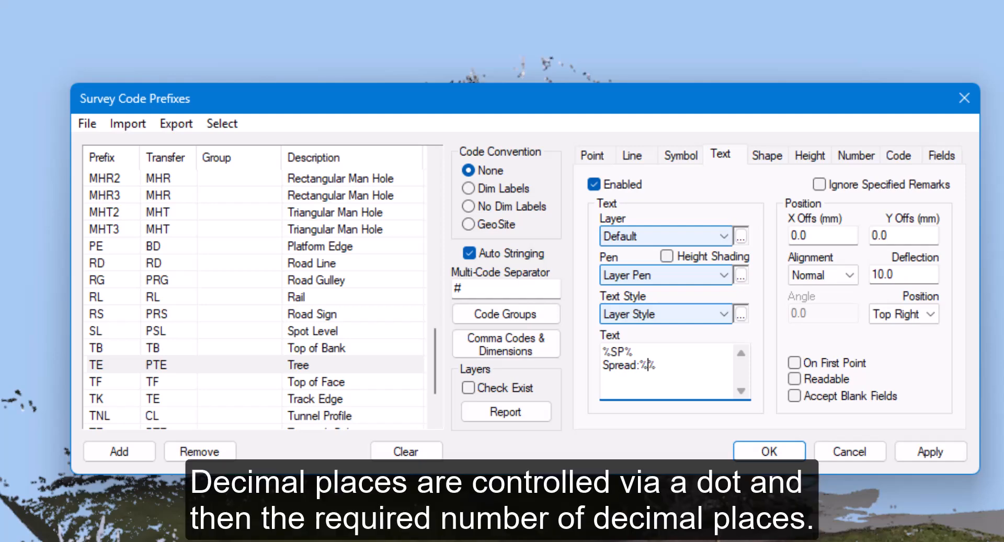
text(.1)
text(S)
Add the line Trunk:%.1D% to the TE code's text for the trunk diameter.
text(Trunk)
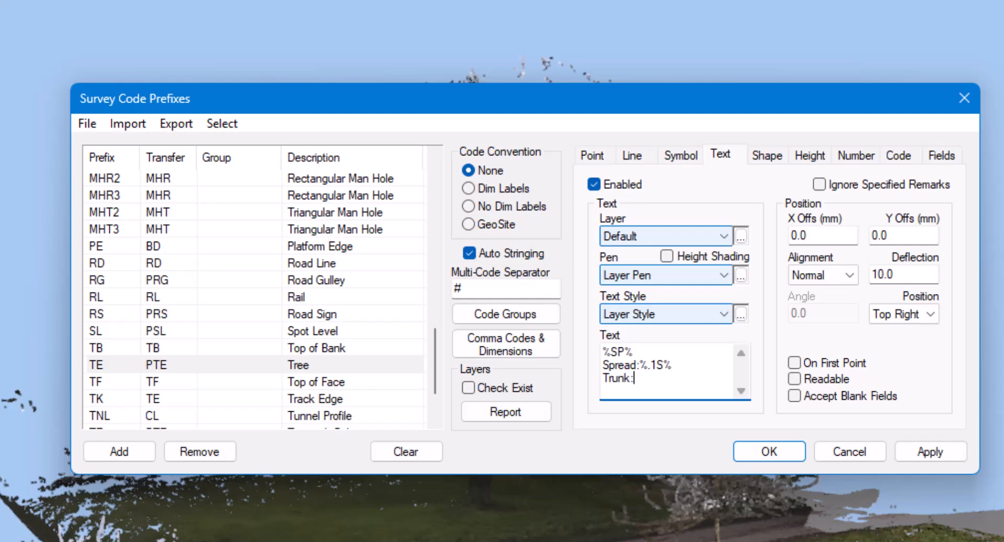
text(:%%)
text(.1)
text(D%)
key(Right)
Add the line Height:%.1HT% to the TE code's text and accept the survey code changes.
text(Height)
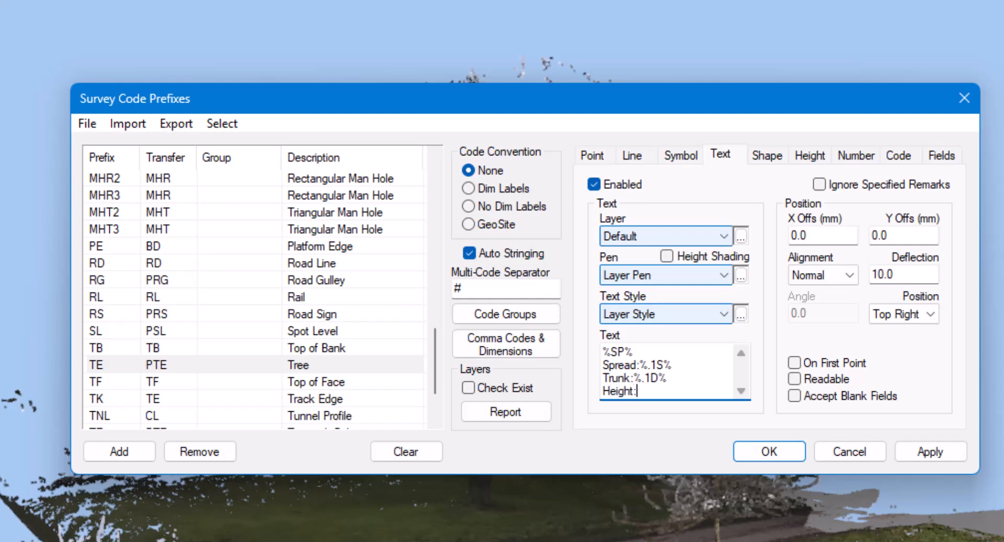
text(:%%)
text(.1)
text(HT%)
click(765, 451)
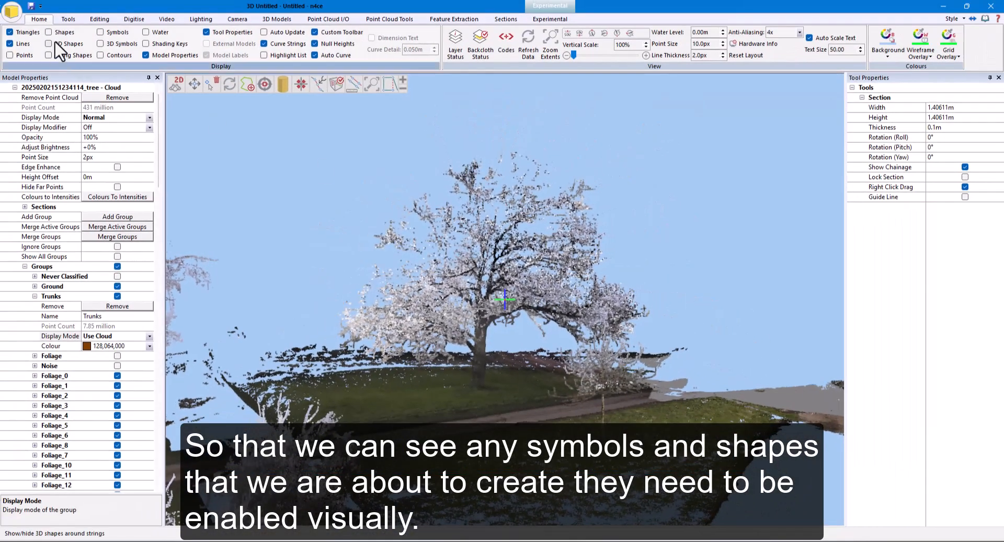
Enable the display of shapes and symbols, and set the digitising code to TE.
click(62, 41)
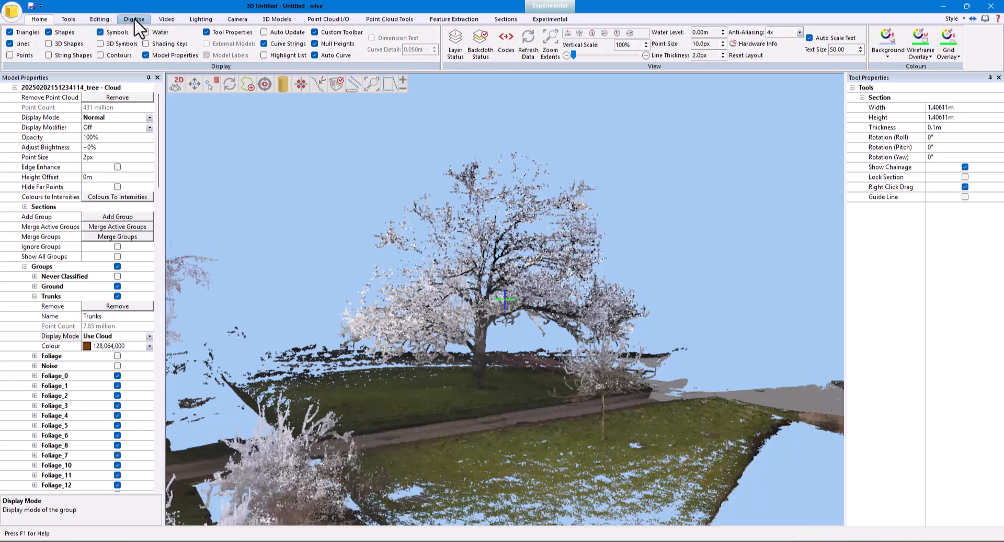
click(134, 19)
click(215, 32)
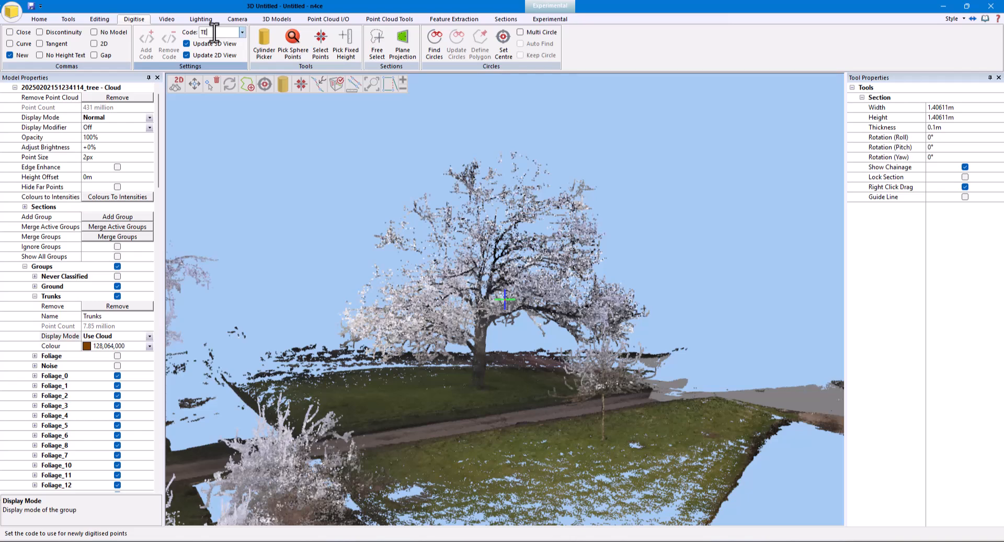
Set the Cylinder Picker's maximum radius to 0.5 and keep its pick mode at Nearest.
click(262, 51)
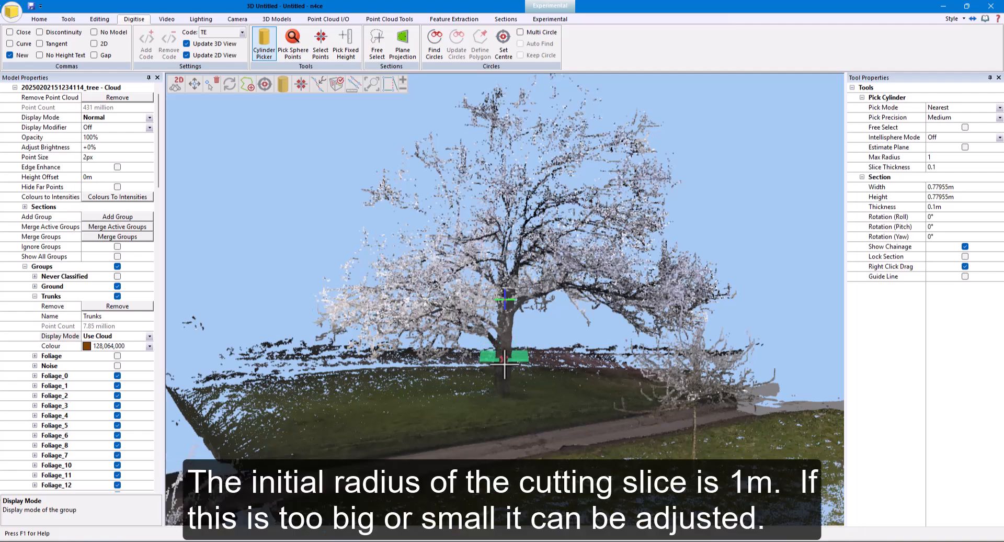
click(967, 157)
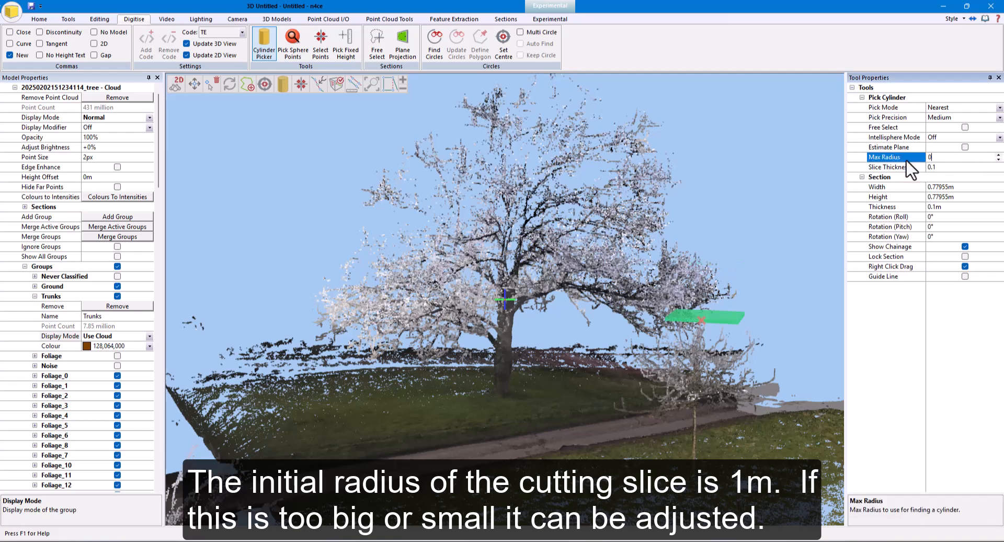
key(Return)
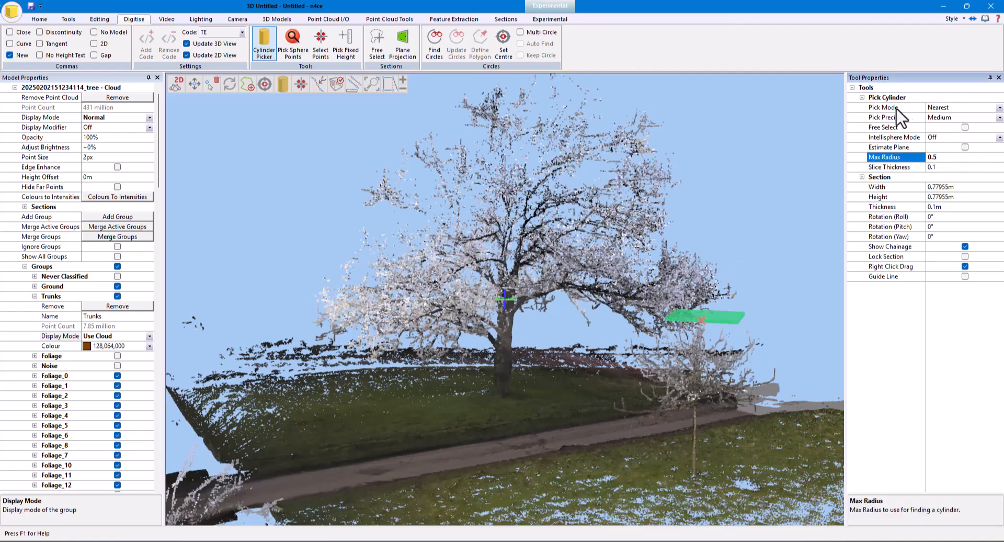
click(954, 107)
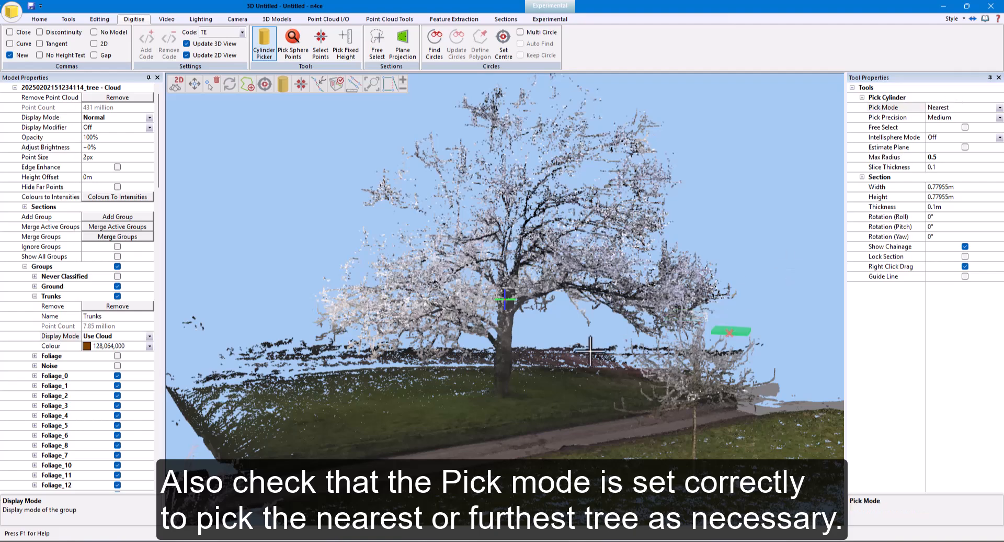
Pick the trunk of the large central tree to fit a circle, and inspect the fit in the 3D view.
click(505, 355)
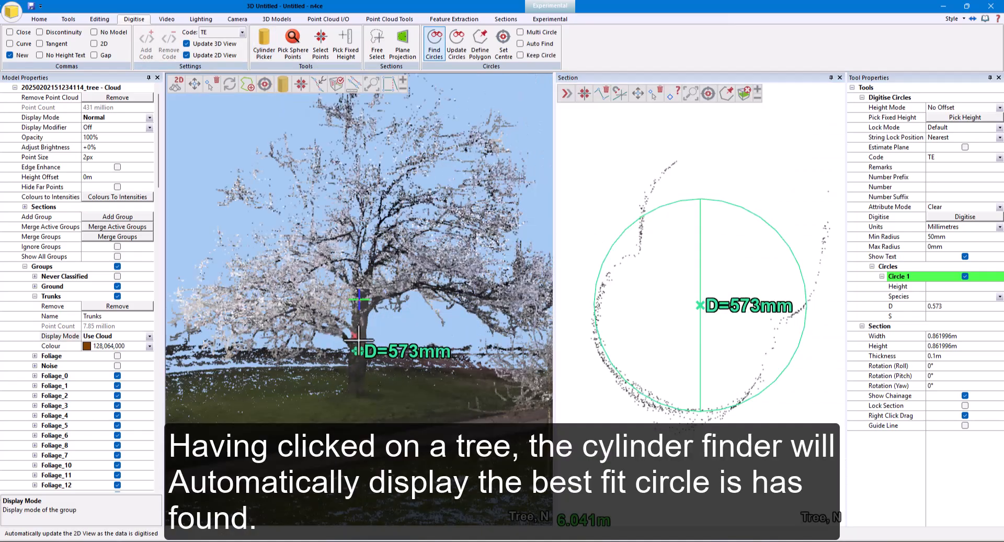
scroll(358, 343, up, 3)
scroll(366, 338, up, 5)
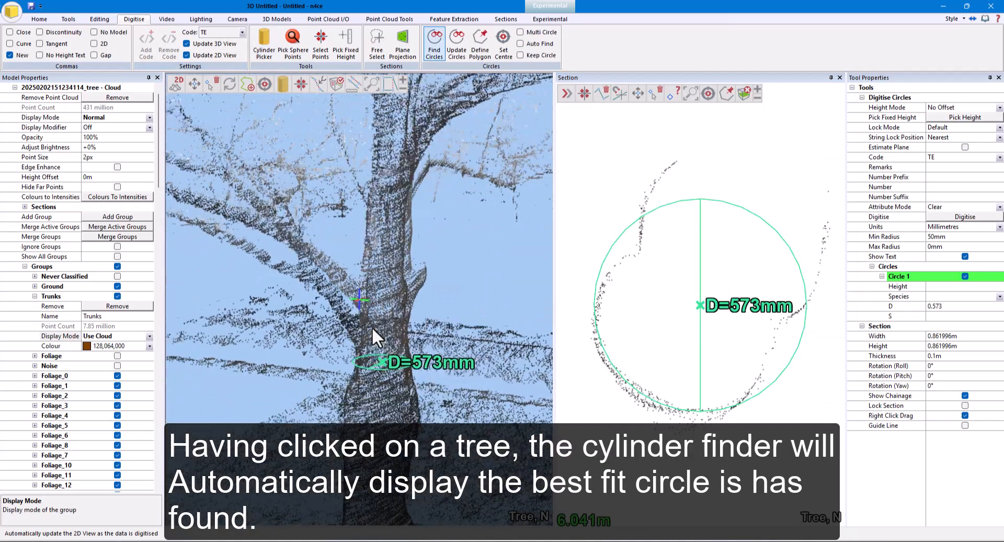
scroll(412, 328, down, 6)
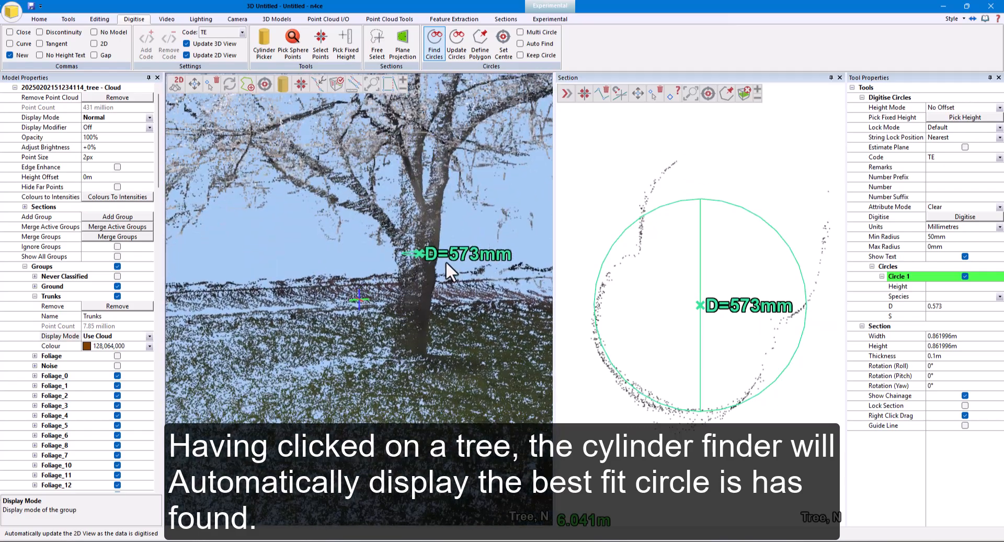
middle_drag(448, 268, 436, 277)
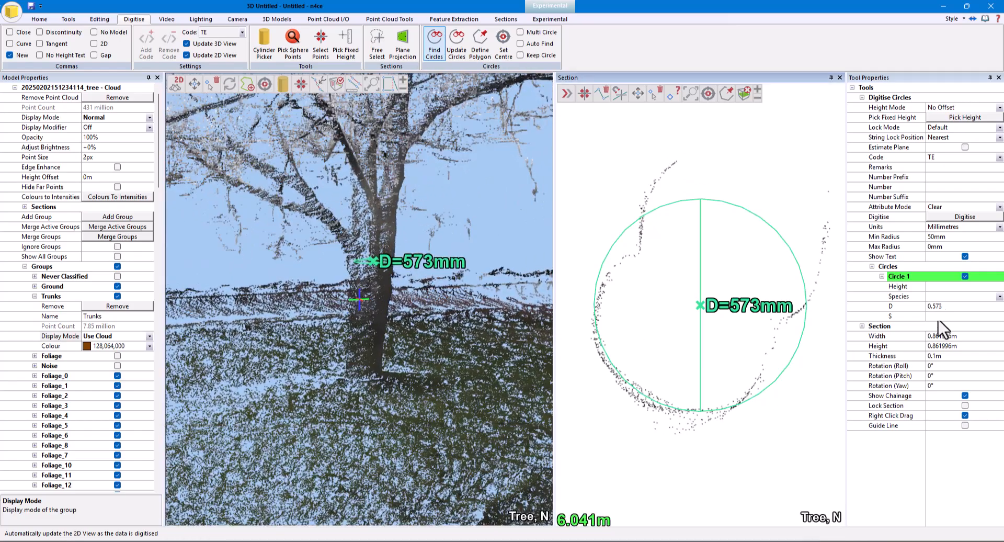
Set both the width and the height of the trunk's cutting section to 1 m.
click(968, 336)
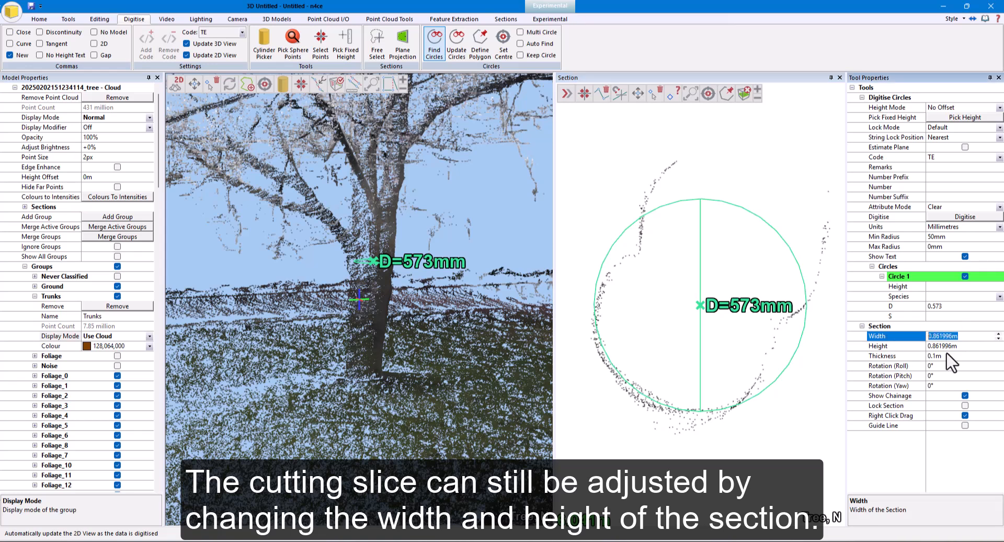
text(1)
drag(963, 345, 883, 341)
text(1)
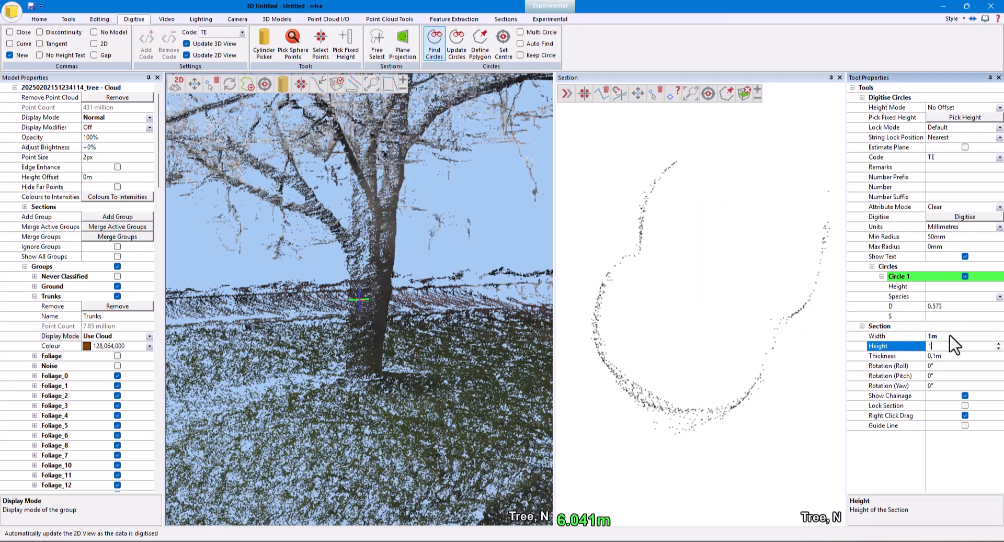
click(953, 336)
Show the section's path in the 3D view and move the cutting section lower down the trunk.
click(506, 32)
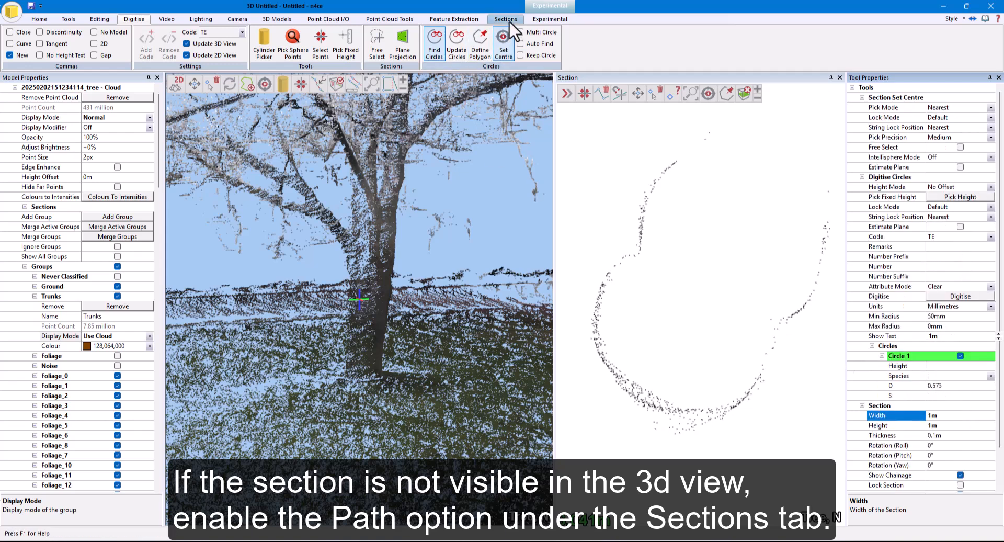
click(504, 29)
click(504, 20)
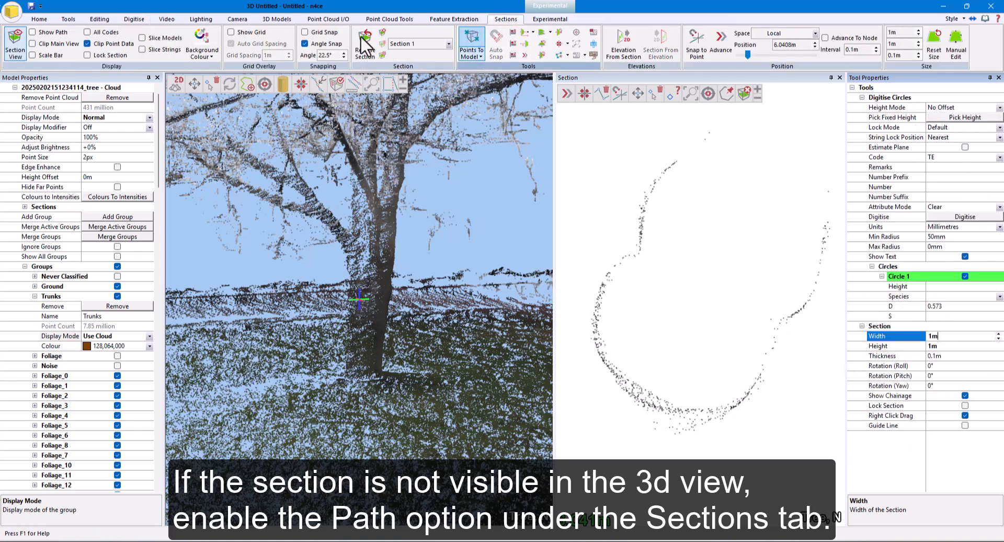
click(35, 32)
drag(395, 267, 544, 324)
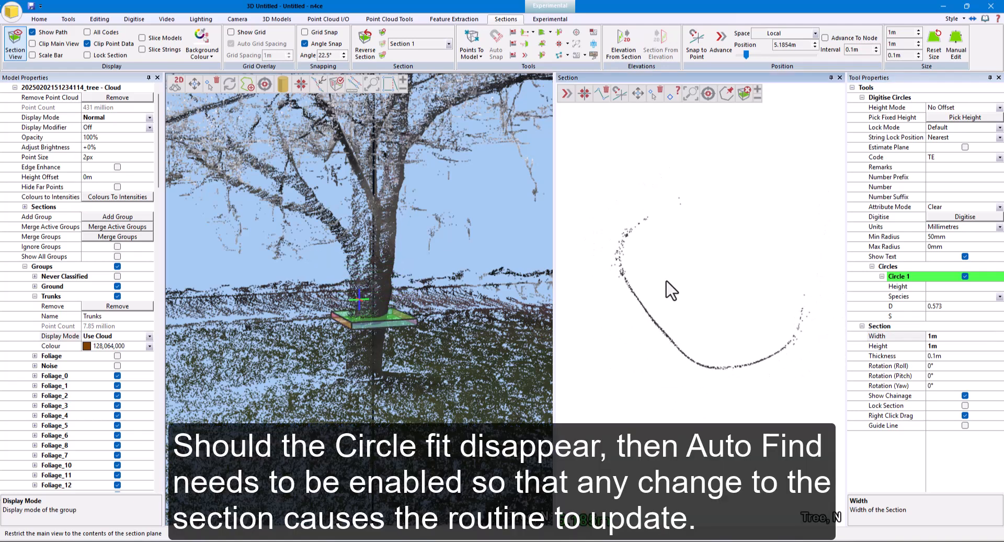
Enable Auto Find for the circle fitting and shift the section along the trunk to refit the circle.
click(142, 20)
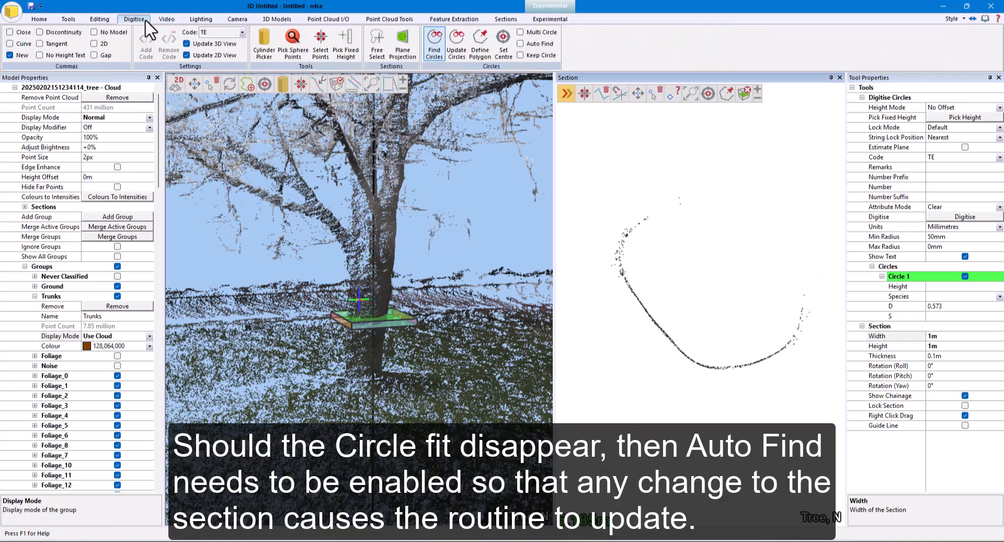
click(544, 44)
drag(337, 338, 394, 352)
Pick the ground beside the trunk's base as the fixed height for the tree point.
scroll(438, 346, down, 4)
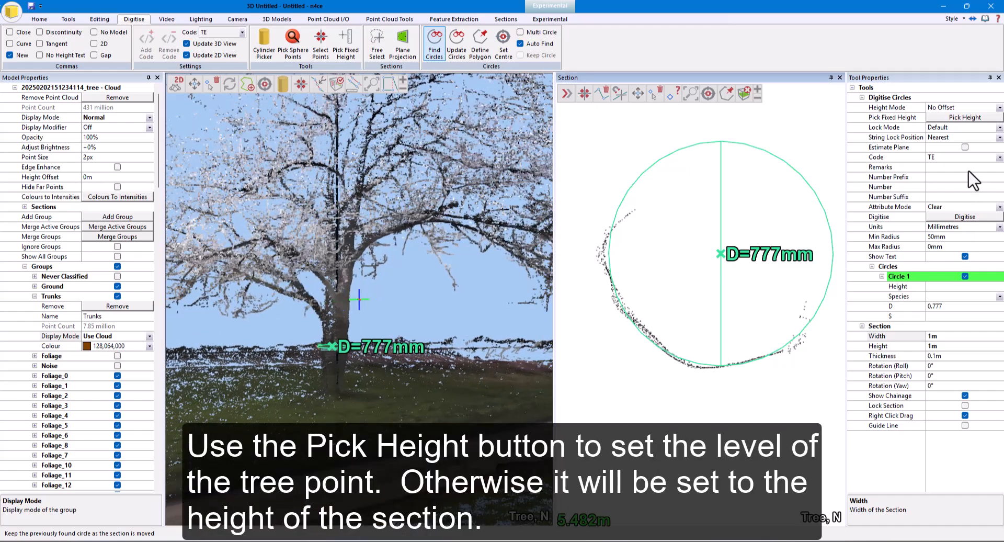
click(969, 118)
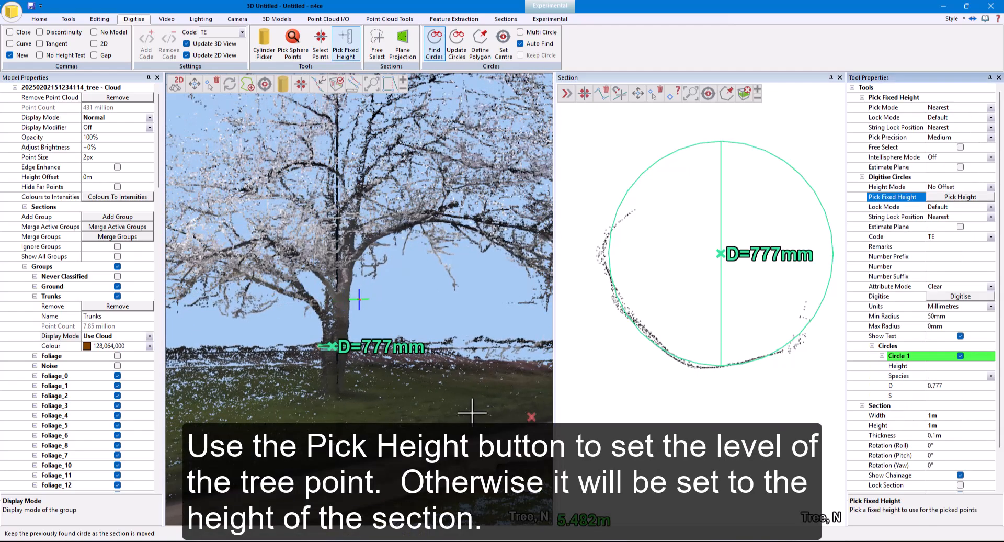
click(357, 399)
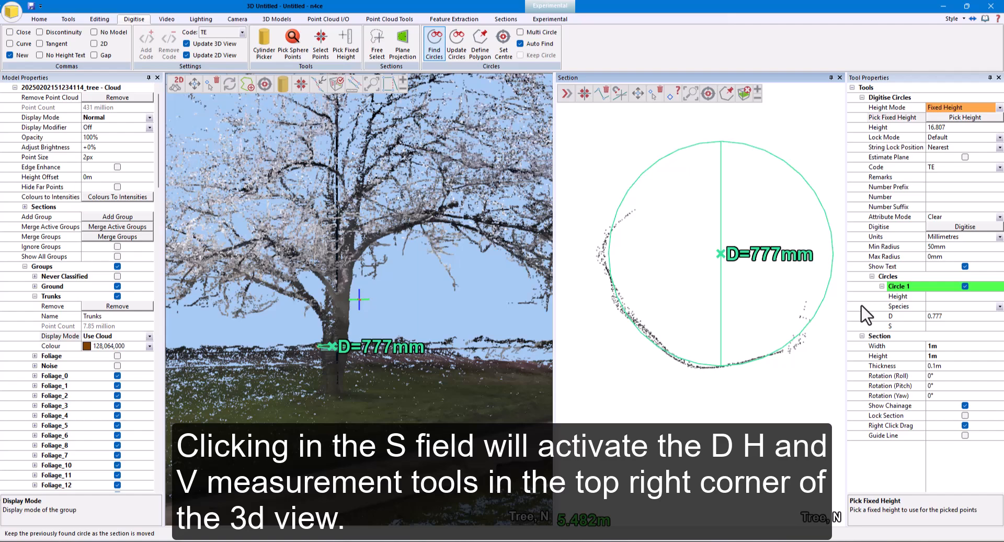
Fill Circle 1's S attribute by measuring the horizontal distance across the canopy from one edge to the other.
click(957, 326)
scroll(408, 302, down, 5)
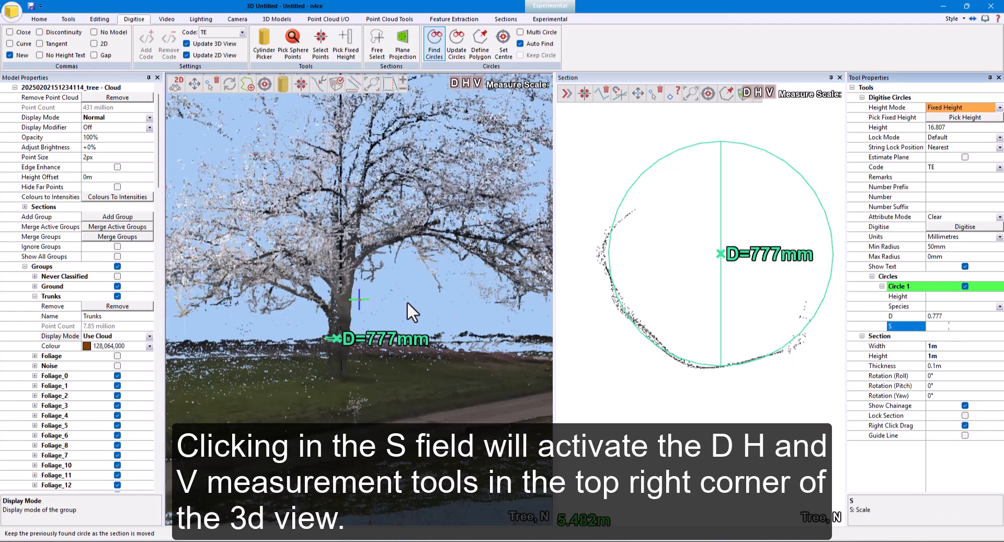
middle_drag(407, 301, 451, 325)
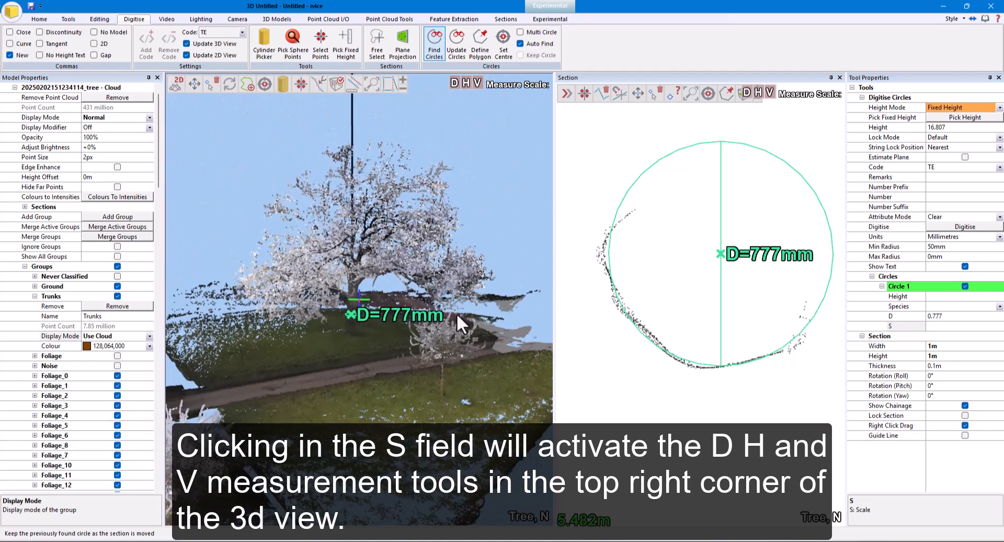
click(464, 84)
click(244, 266)
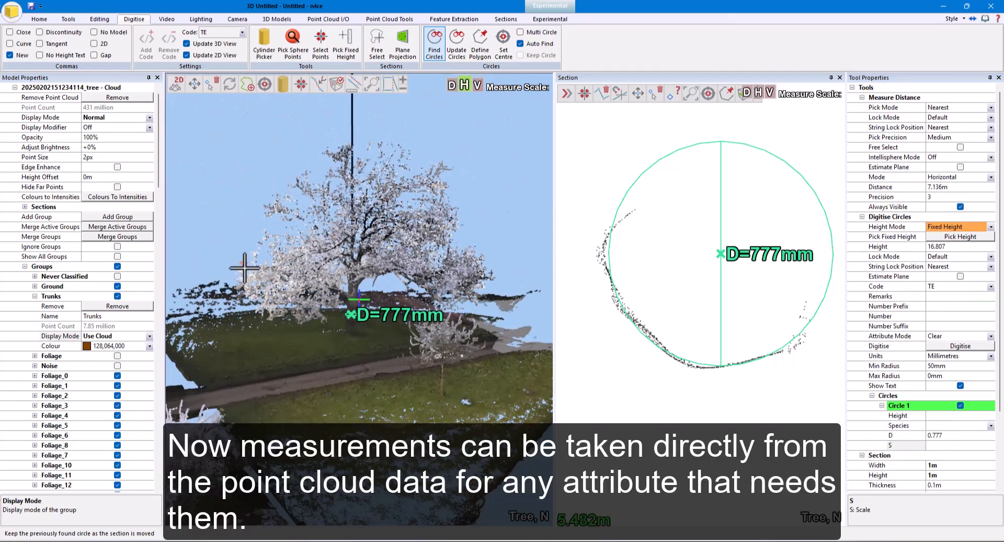
click(480, 259)
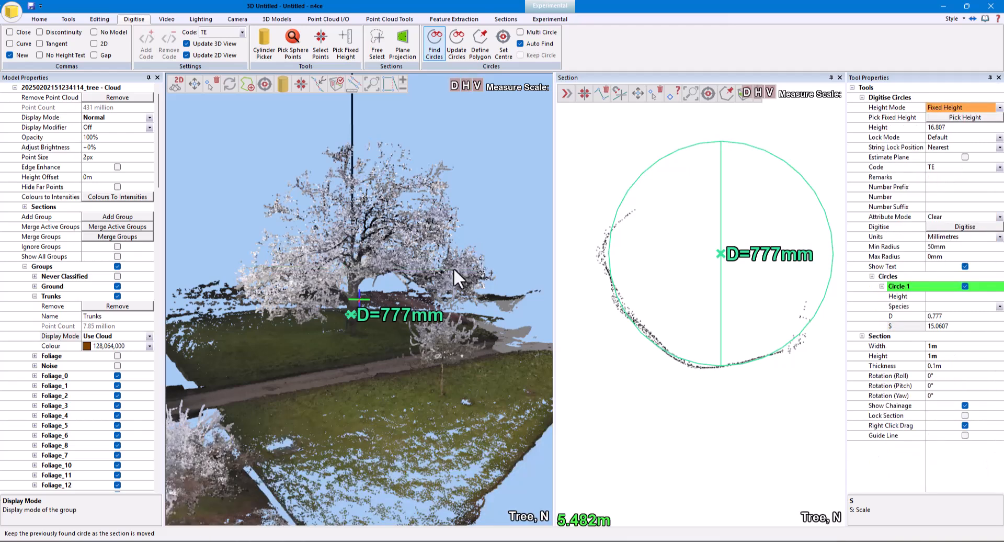
Fill Circle 1's Height attribute by measuring the vertical distance from the ground at the trunk to the treetop.
click(988, 307)
click(971, 300)
scroll(437, 97, up, 2)
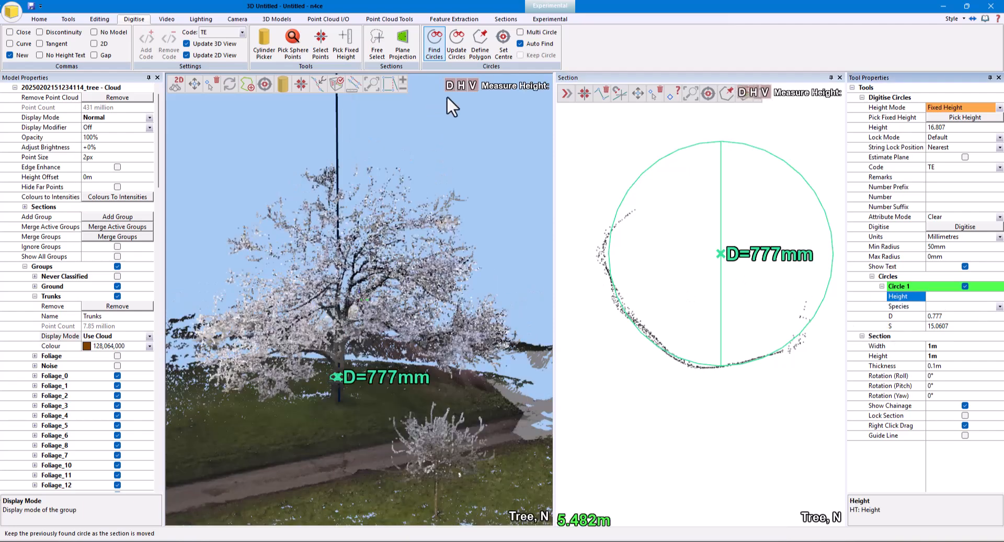
click(470, 84)
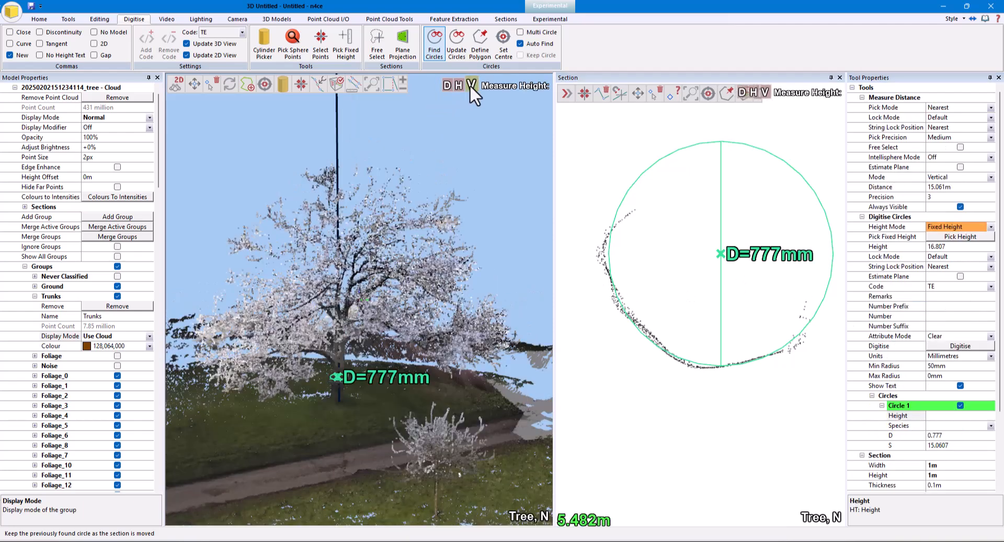
click(347, 407)
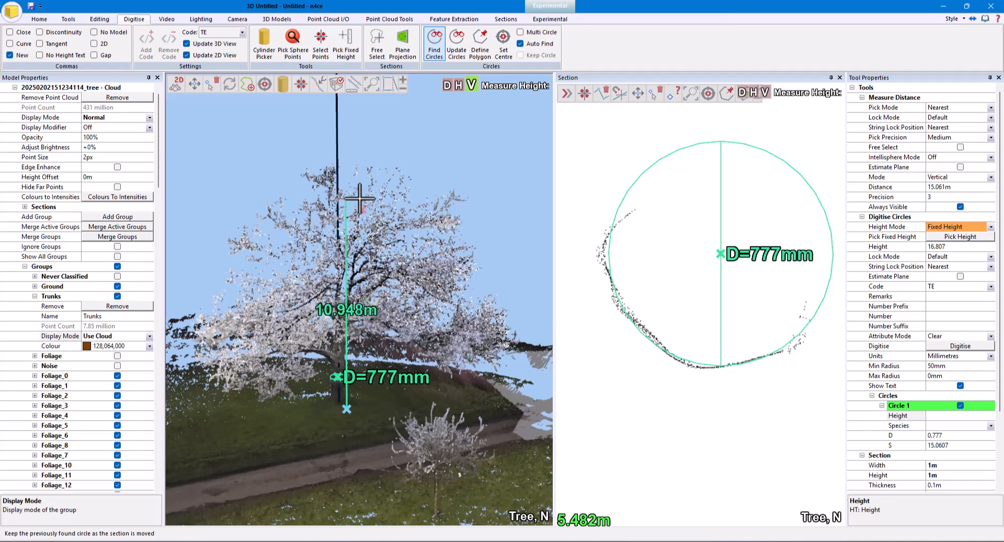
click(328, 164)
Set Circle 1's species to Birch and digitise the tree point with its attributes into the model.
click(999, 307)
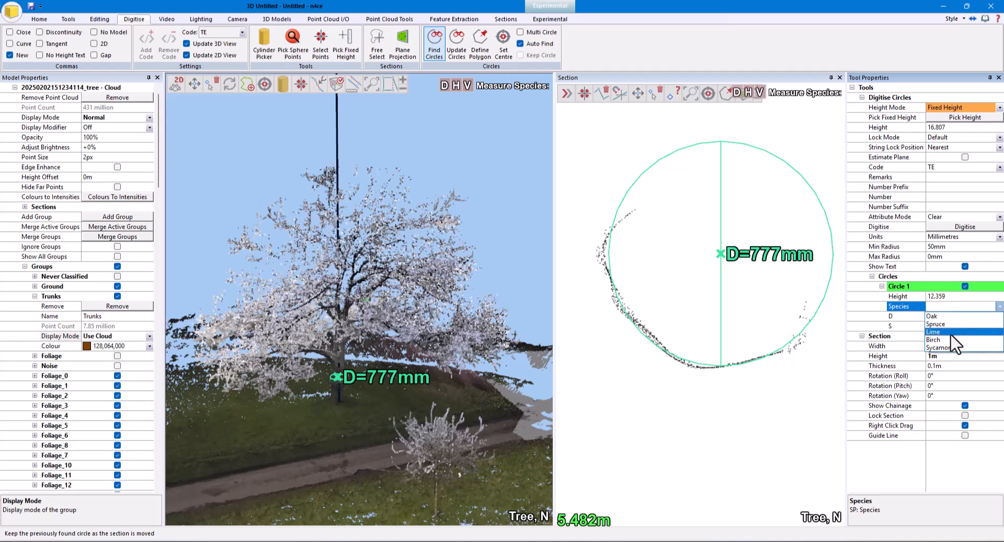
click(948, 340)
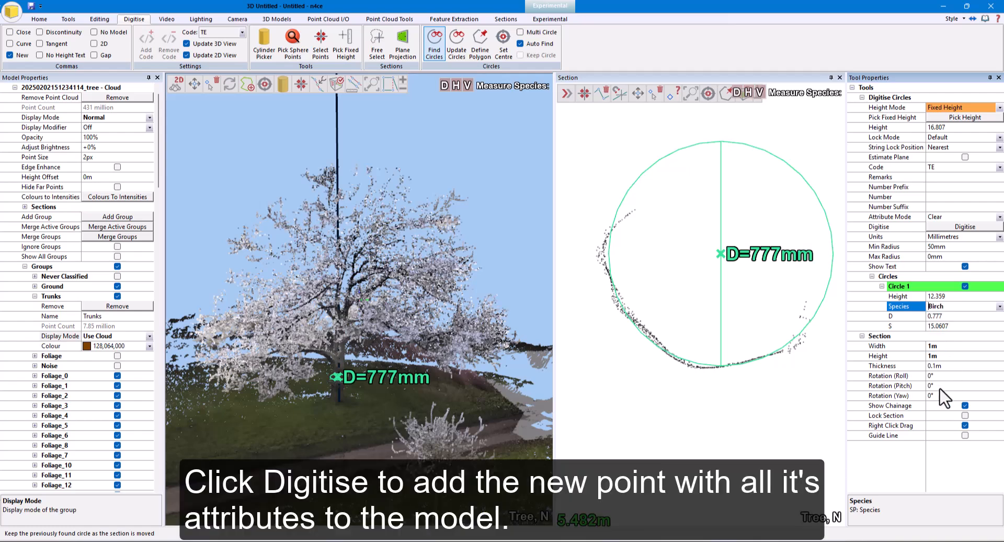
click(965, 227)
End the circle finding, close the section view and hide the section's path in the 3D view.
middle_drag(350, 347, 438, 177)
scroll(330, 383, up, 5)
click(435, 44)
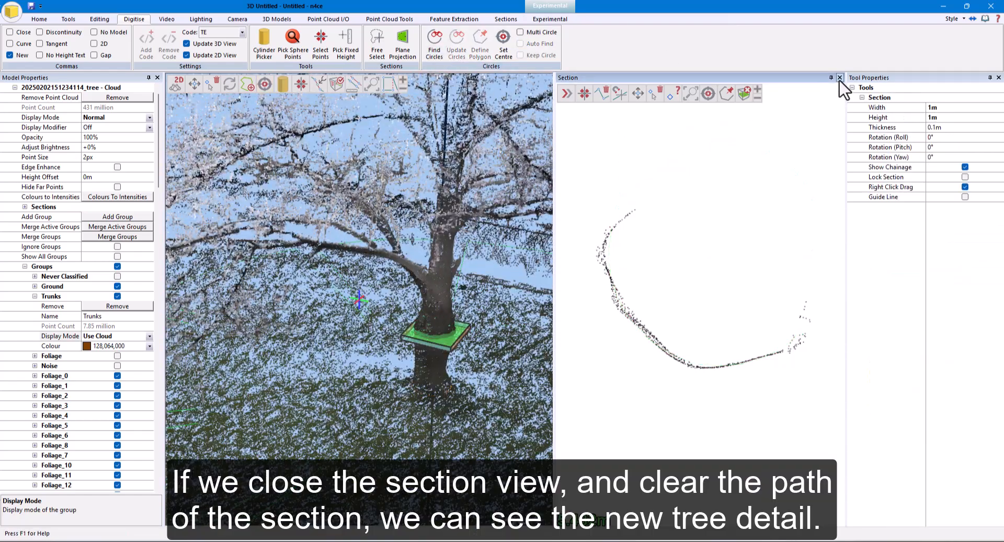
click(839, 78)
click(505, 18)
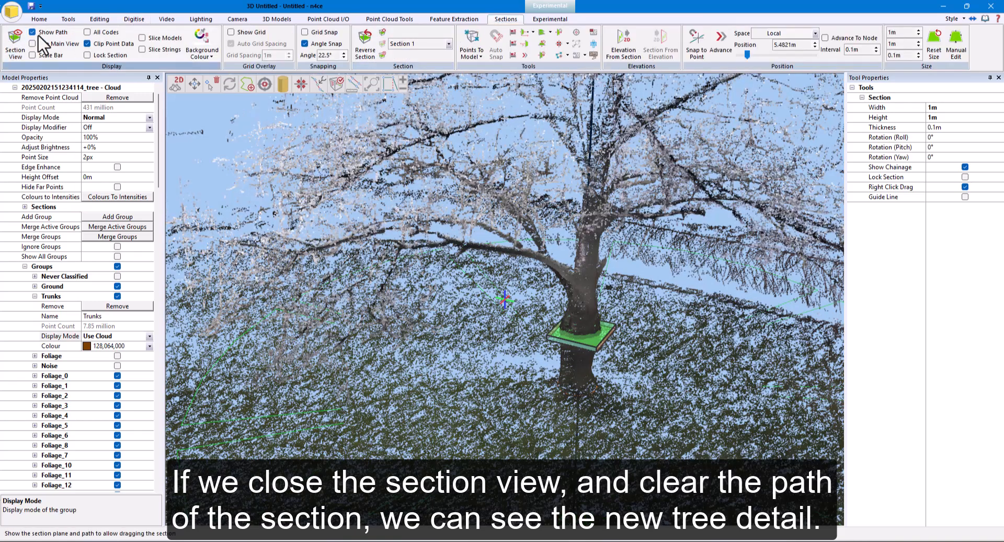
click(32, 32)
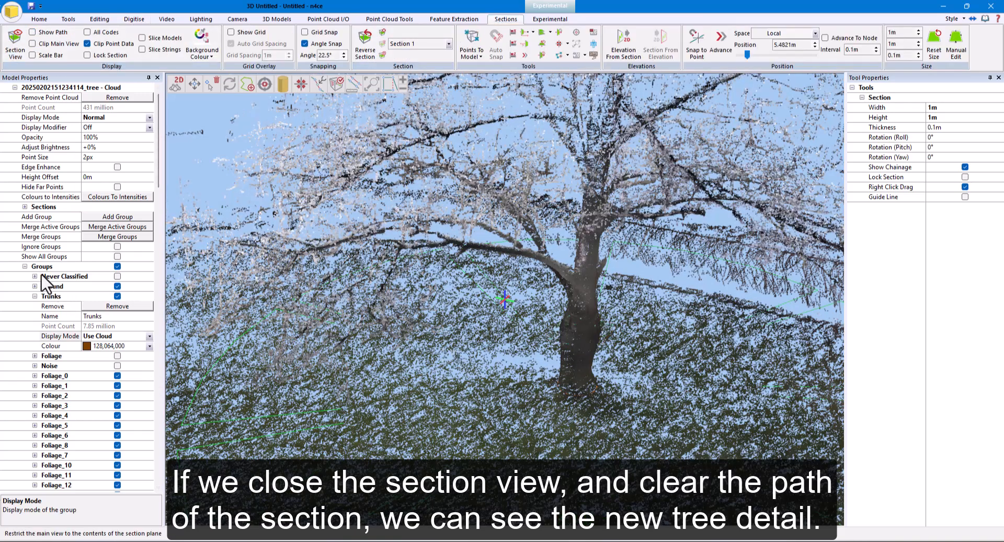
Collapse the point cloud's groups and make the Untitled model always visible through the point cloud.
click(25, 266)
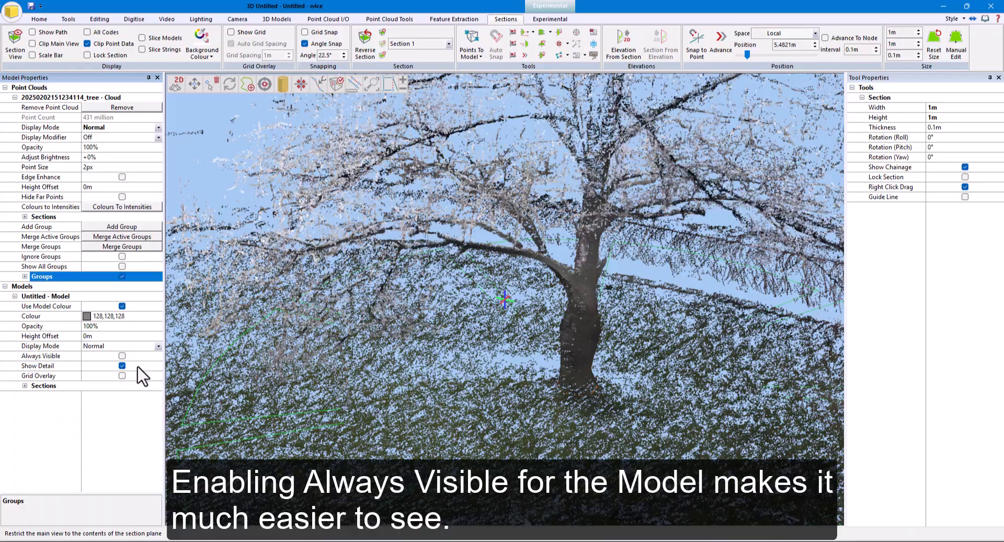
click(122, 357)
scroll(554, 438, down, 6)
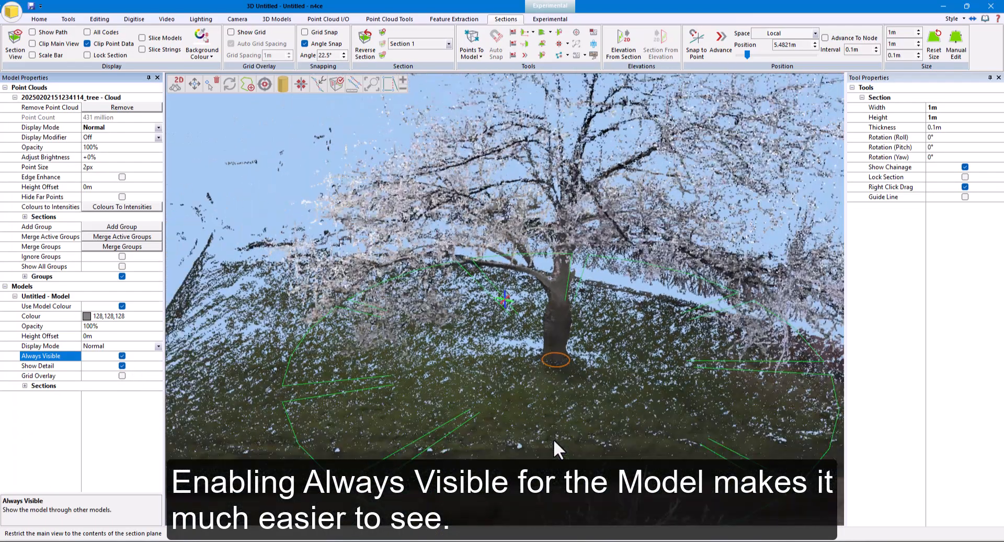
drag(530, 441, 455, 437)
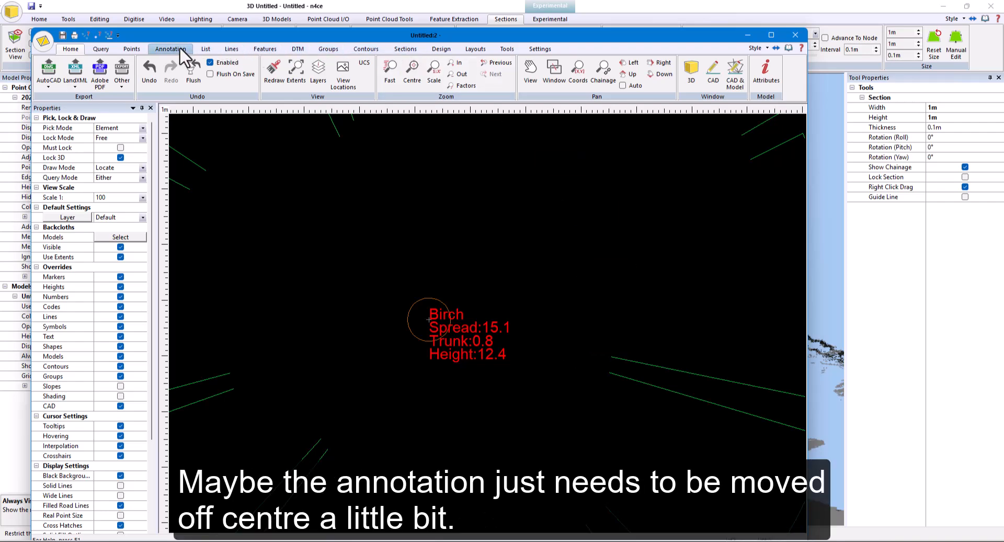
Maximise the 2D model window and move all of the tree point's annotation up and to the right, clear of the trunk circle.
click(178, 48)
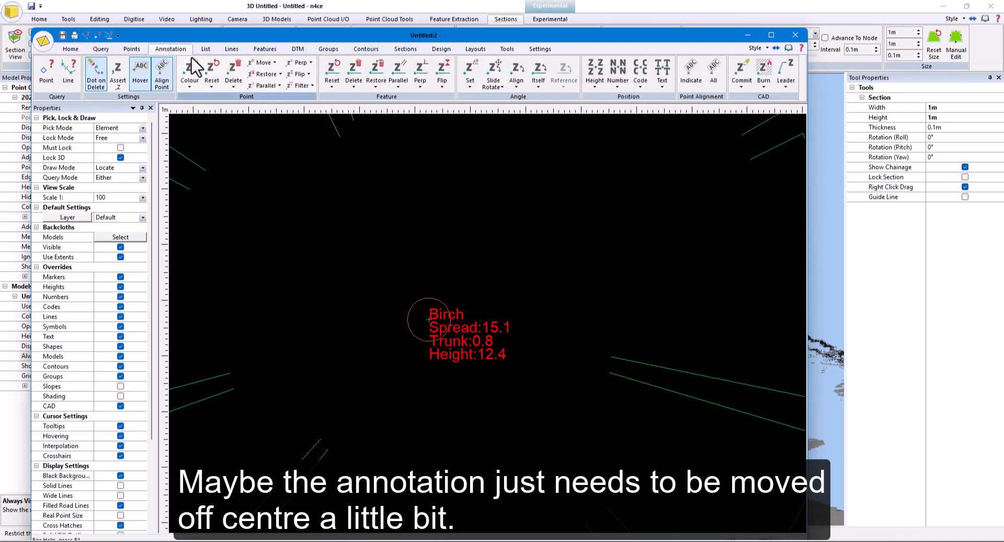
click(773, 35)
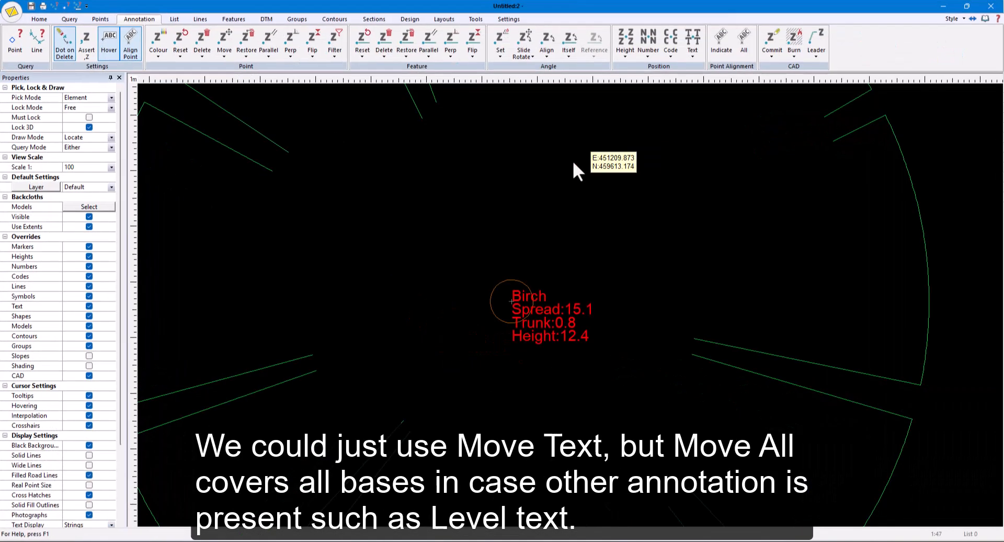
click(228, 59)
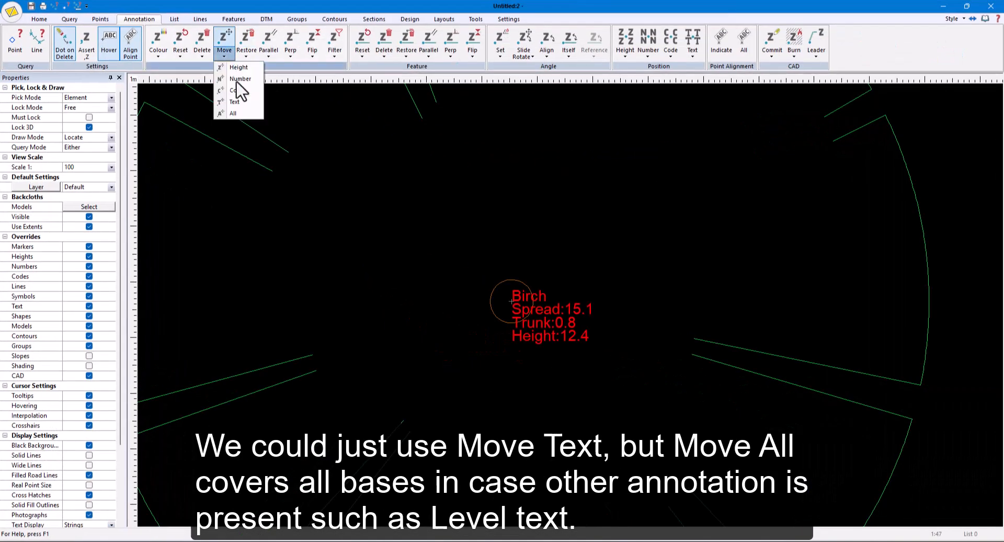
click(244, 112)
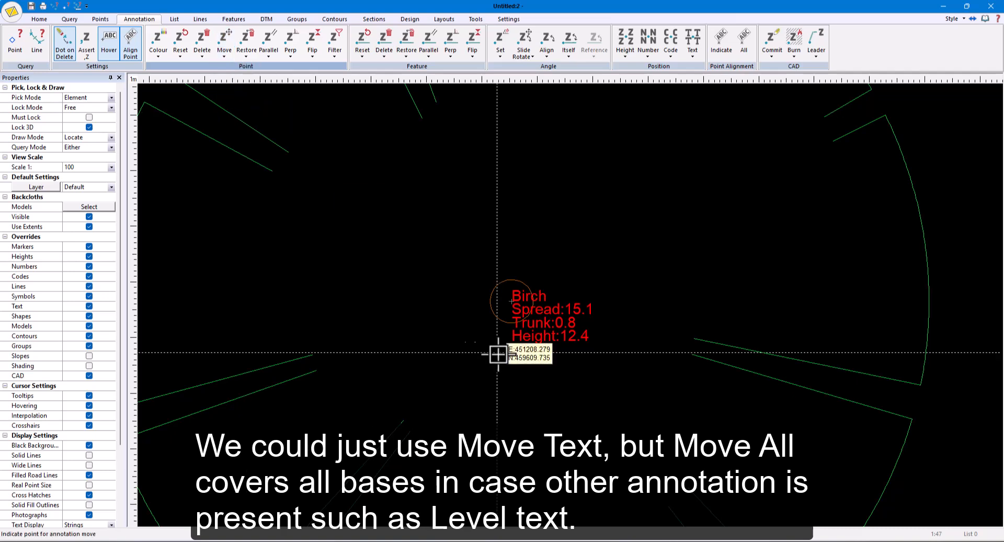
click(513, 301)
click(567, 250)
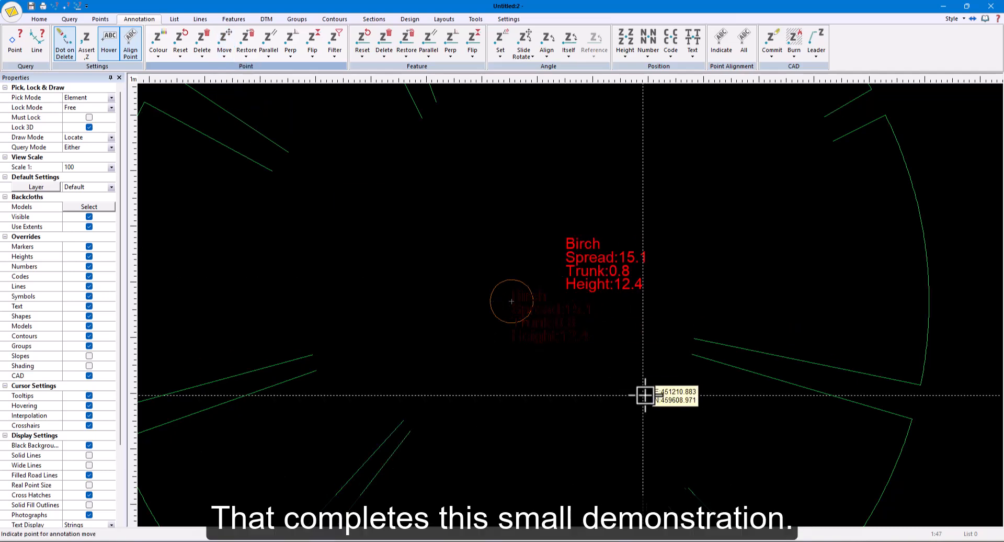